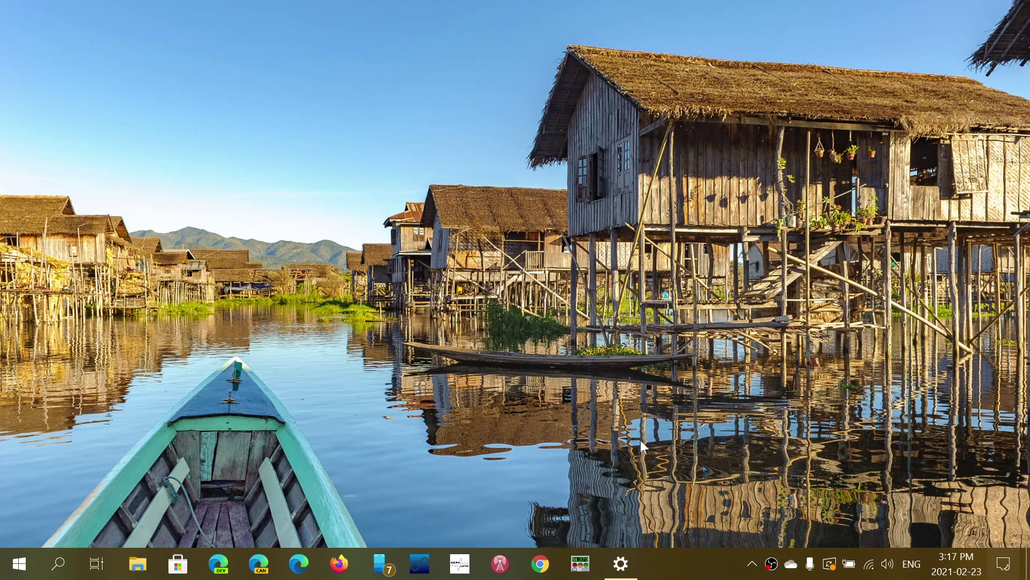
- Restore and focus the Windows Update window showing the Feature Experience Pack update awaiting restart
left_click(620, 564)
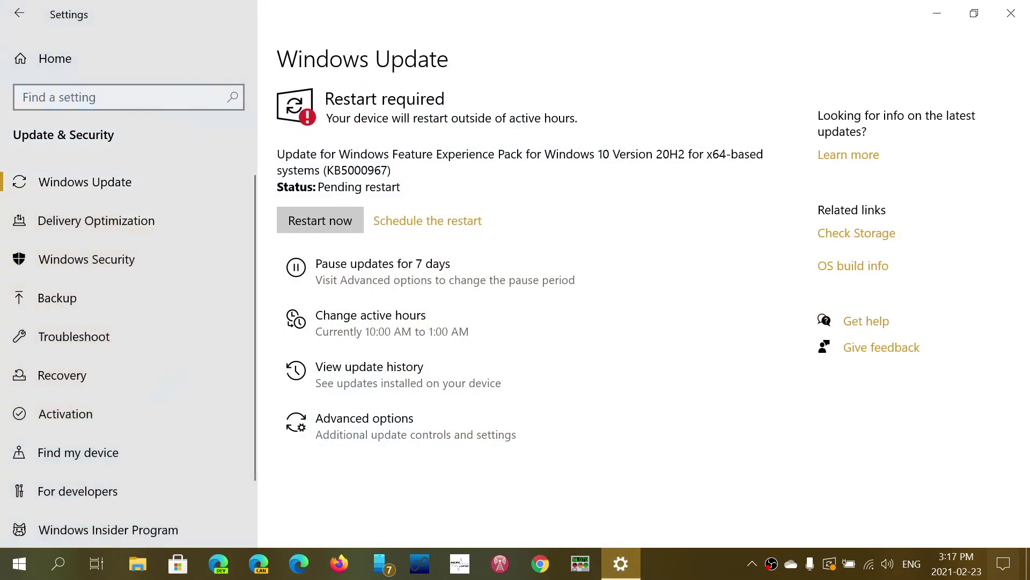
left_click(653, 294)
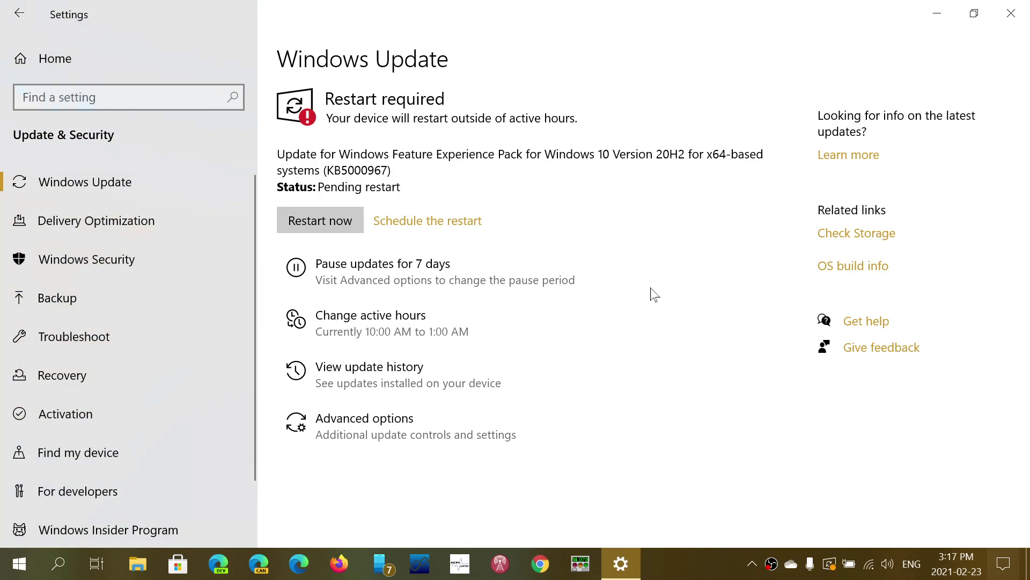